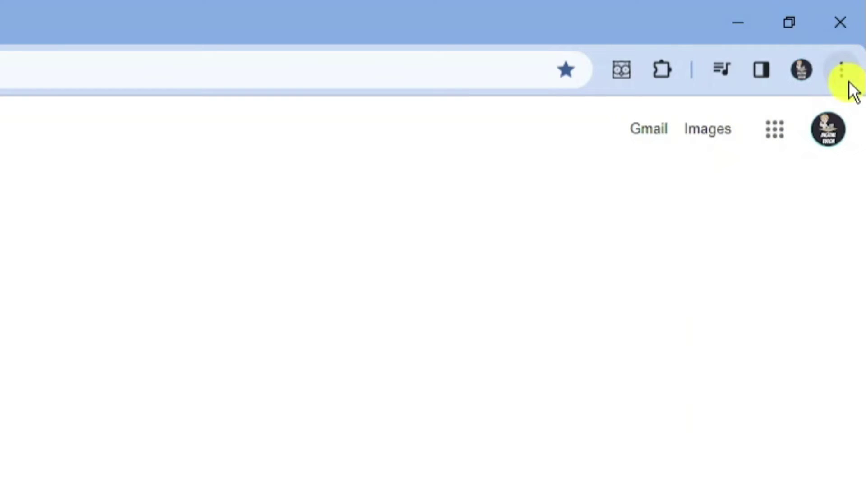
# - Reach the Privacy and security page from the three-dot menu's Settings entry
pyautogui.click(845, 78)
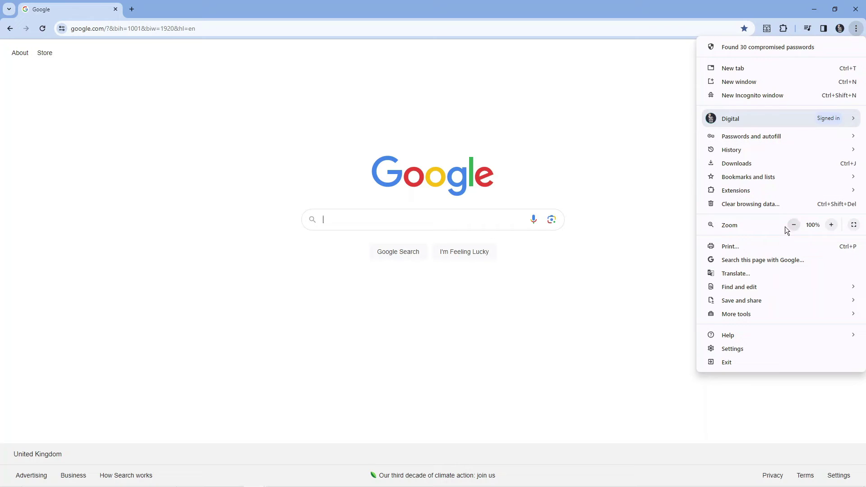
pyautogui.click(757, 349)
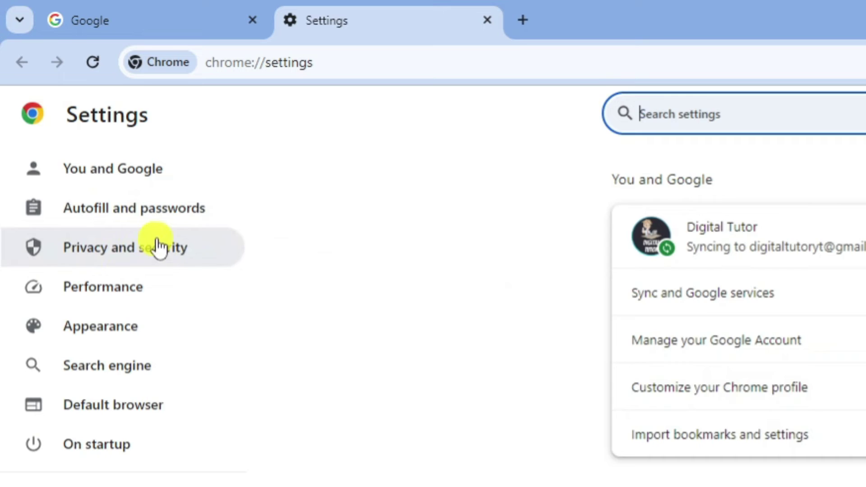
pyautogui.click(148, 253)
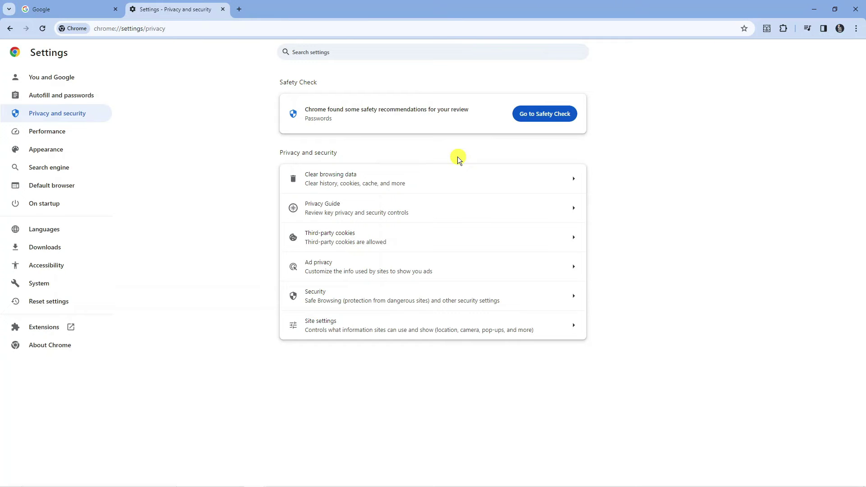
pyautogui.moveTo(278, 152); pyautogui.dragTo(339, 153)
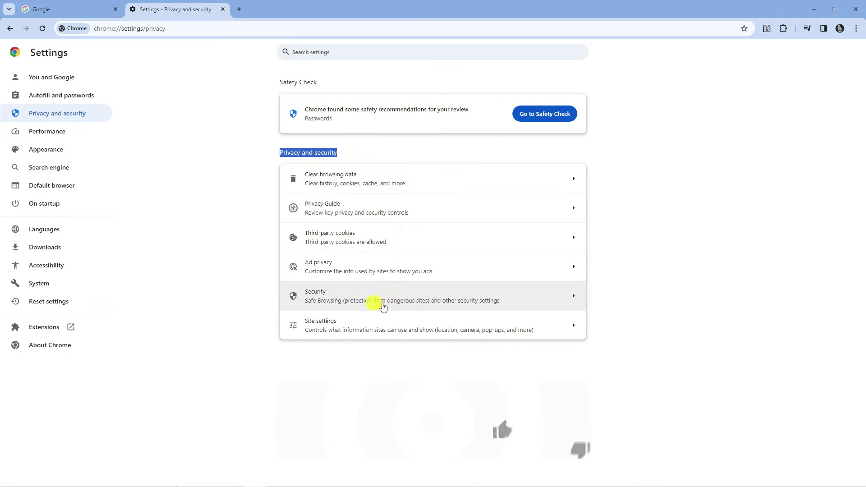
# - Go into Security and bring the Advanced section's Select DNS provider row into view
pyautogui.click(382, 305)
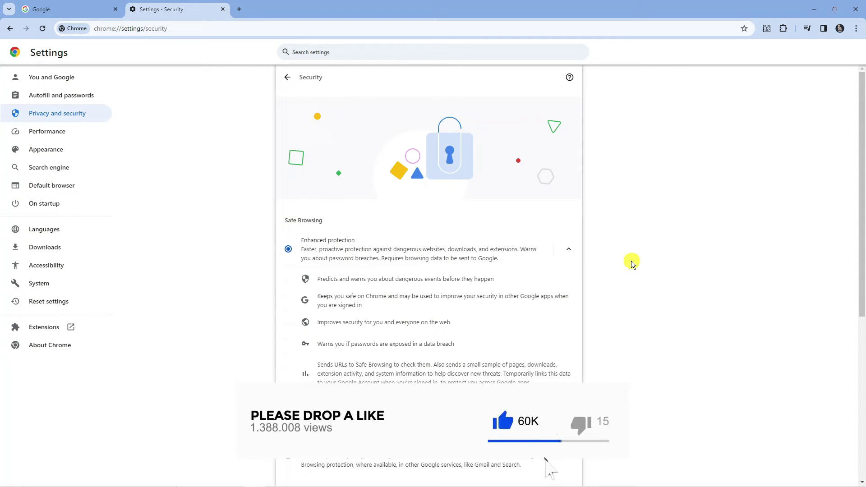
pyautogui.scroll(-3, 631, 227)
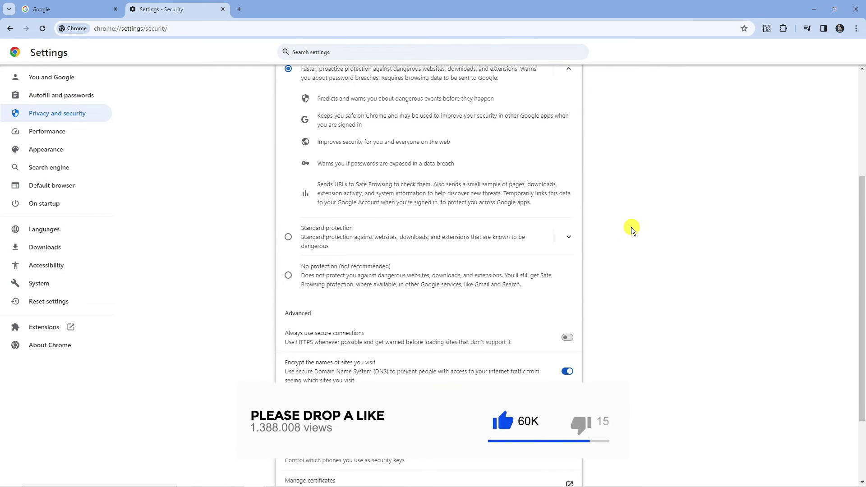
pyautogui.scroll(-2, 631, 227)
pyautogui.moveTo(276, 222); pyautogui.dragTo(320, 223)
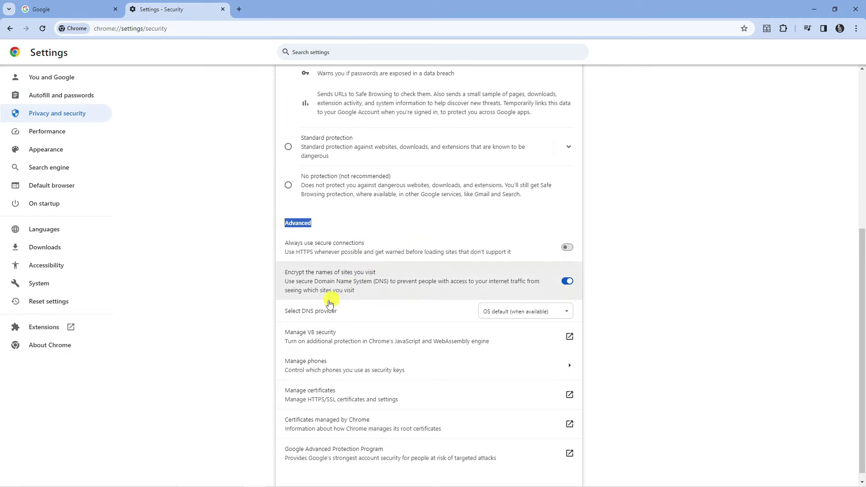
pyautogui.moveTo(285, 311); pyautogui.dragTo(331, 309)
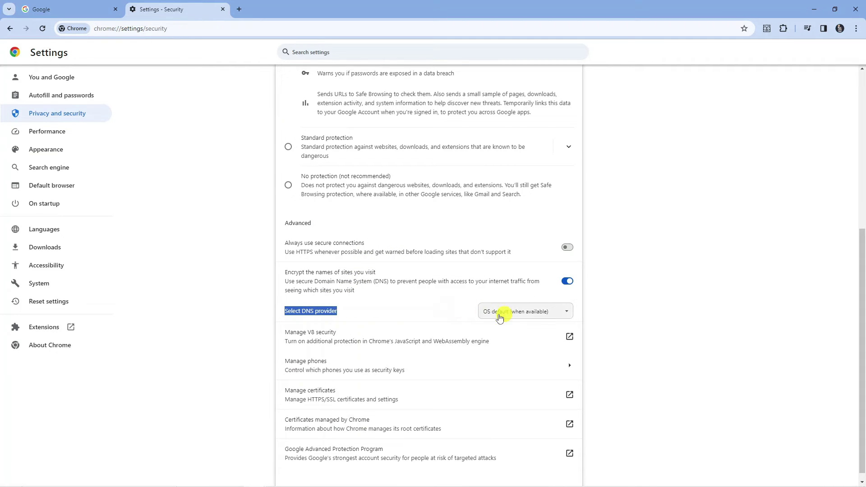
# - Choose CleanBrowsing (Family Filter) as the secure DNS provider
pyautogui.click(549, 311)
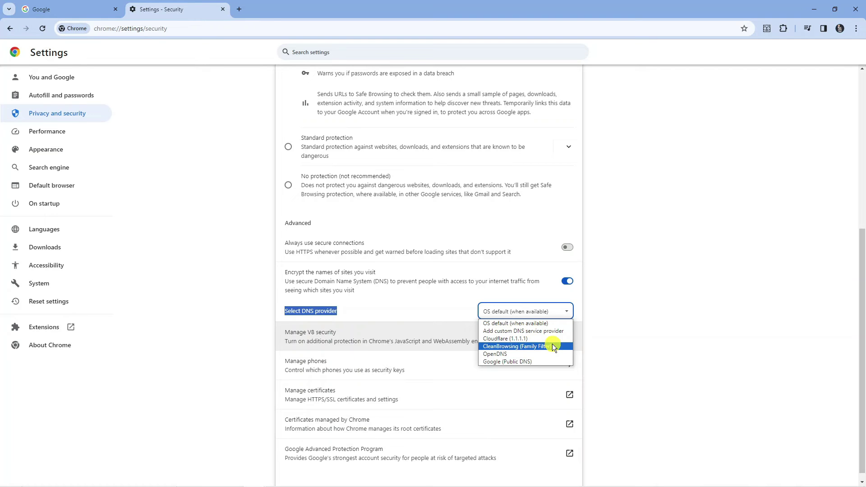
pyautogui.click(553, 345)
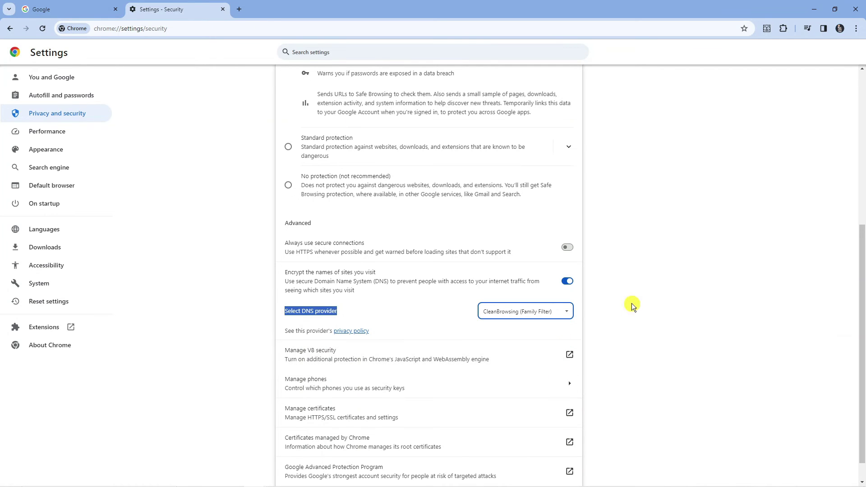